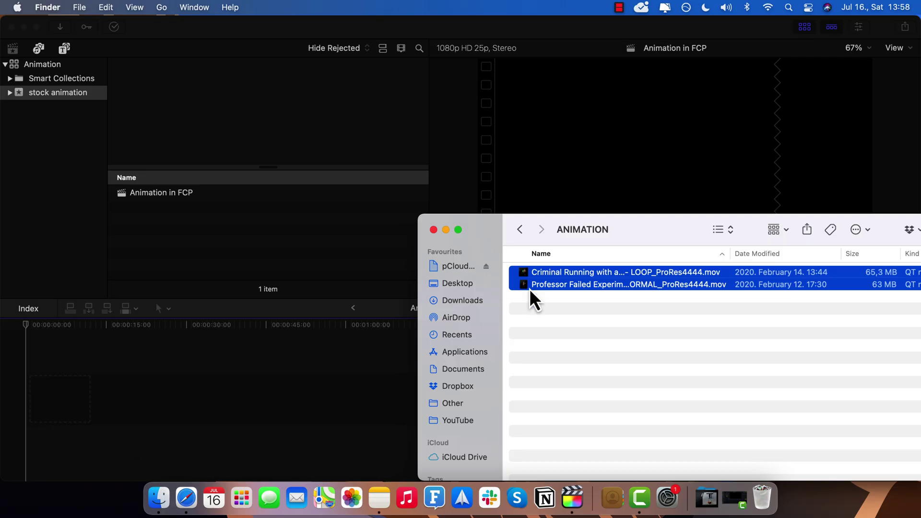
Import the criminal running loop and professor failed experiment ProRes 4444 clips into the library.
drag(529, 287, 177, 235)
Expand the editor to full screen and preview the Criminal Running clip.
click(151, 271)
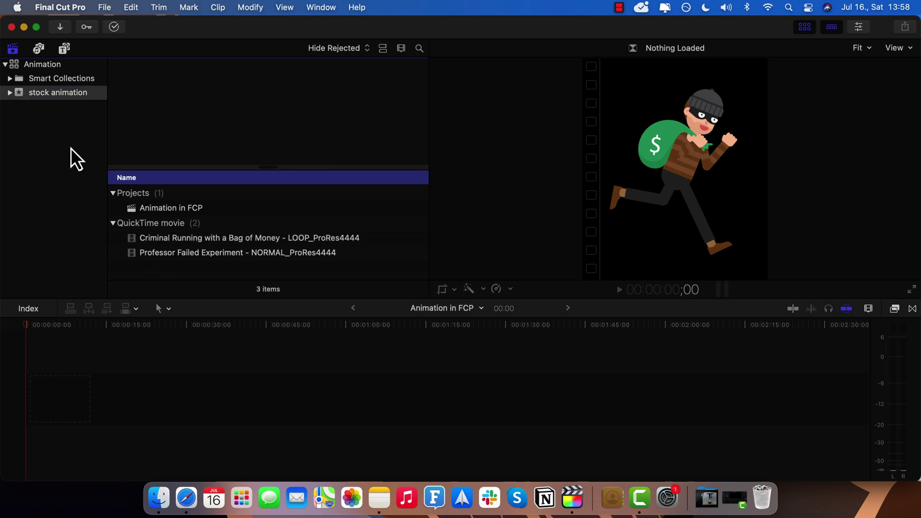
click(36, 28)
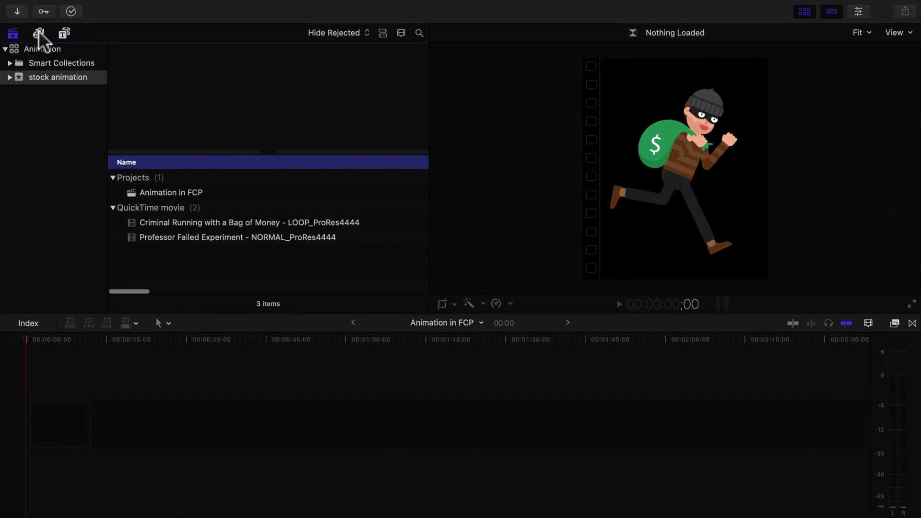
click(192, 224)
key(space)
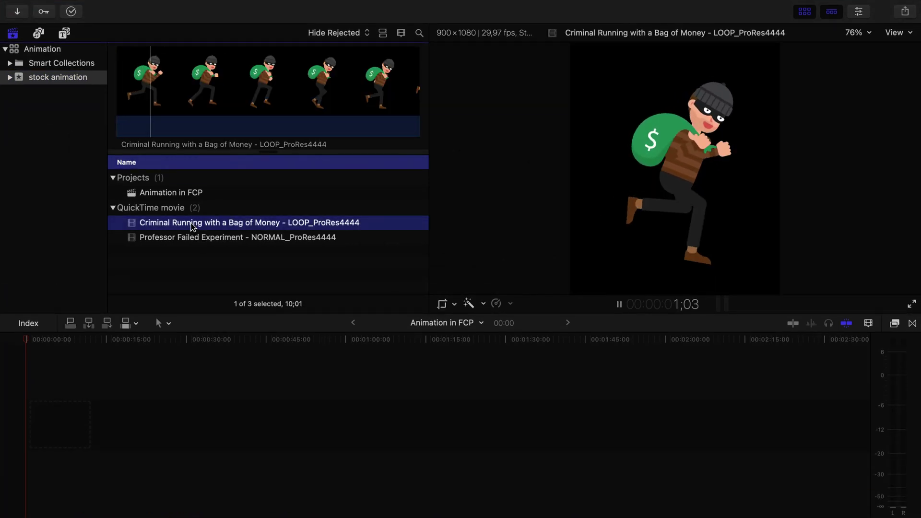
key(space)
Add the Criminal Running and Professor Failed Experiment clips to the timeline and play them.
click(195, 236)
shift+click(168, 221)
drag(168, 222, 33, 431)
click(77, 339)
key(space)
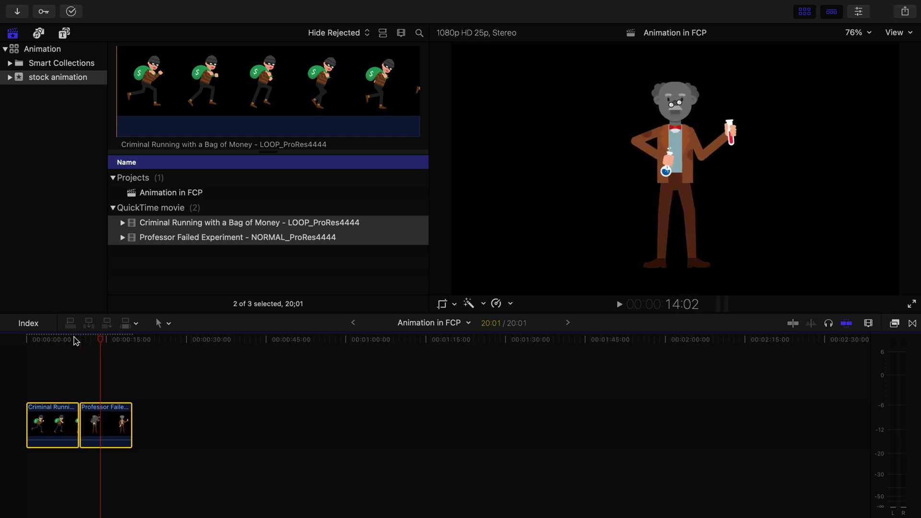
Lay a Whites solid under the character clips and play to check the background.
click(64, 32)
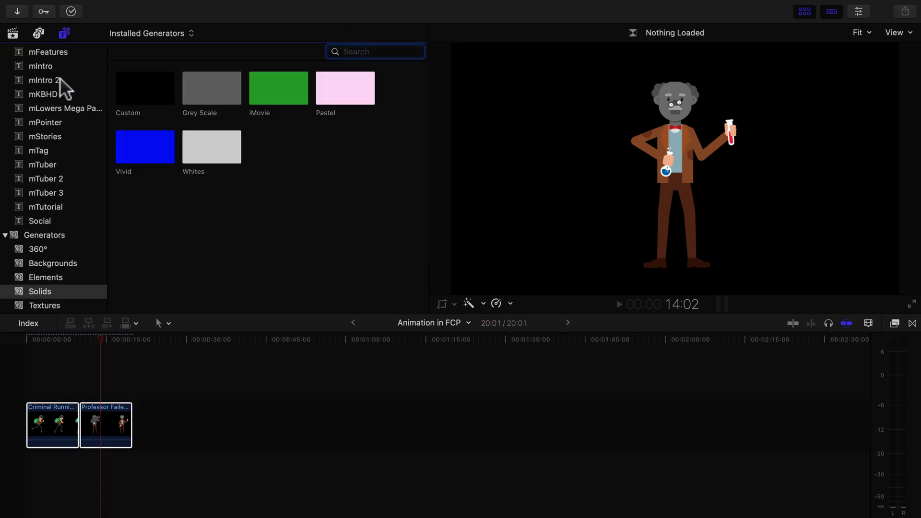
drag(256, 279, 132, 465)
click(69, 339)
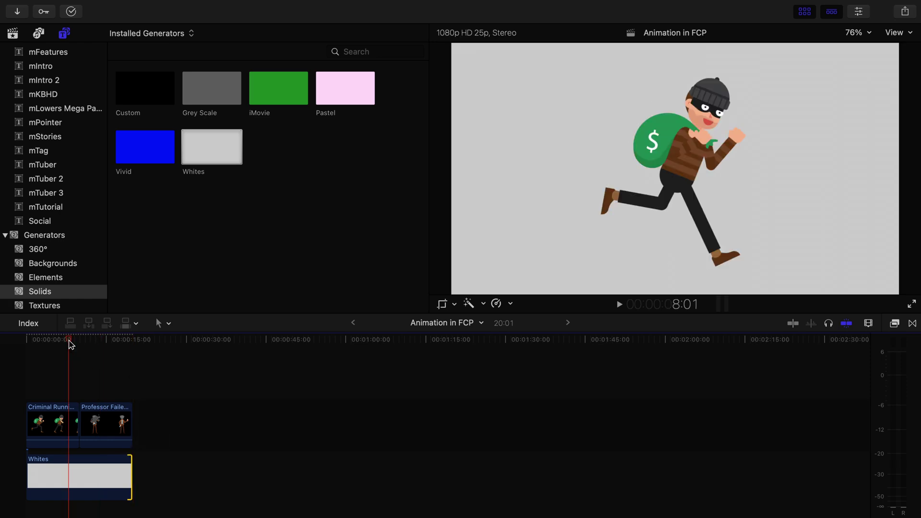
key(space)
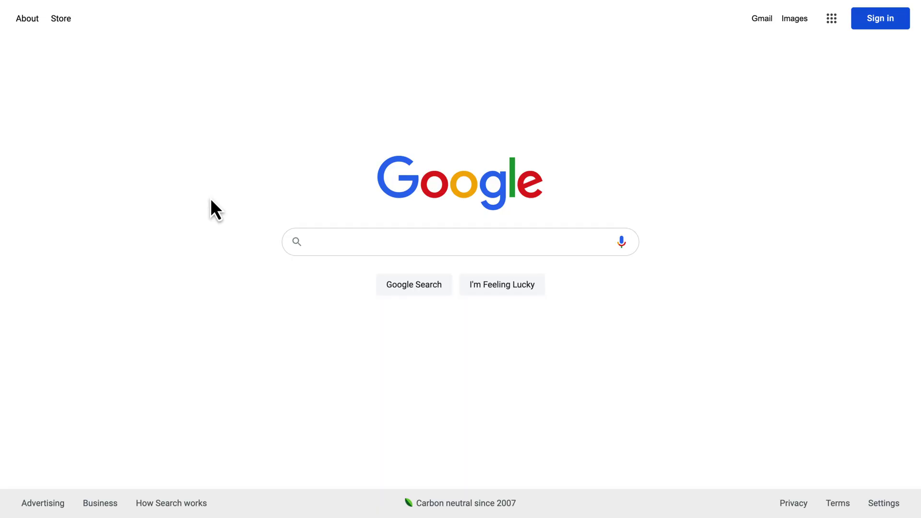
Search Google for 'stock animation' and open the VideoPlasty result.
text(stock animation)
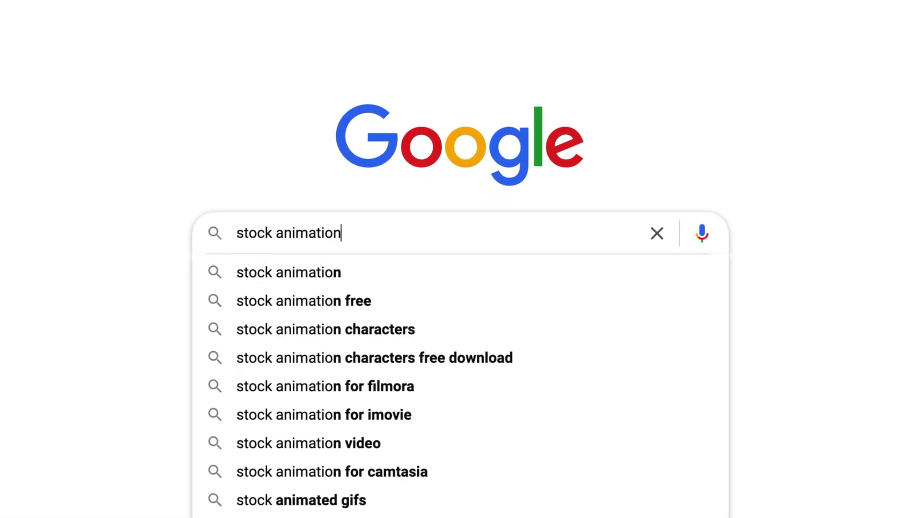
key(Return)
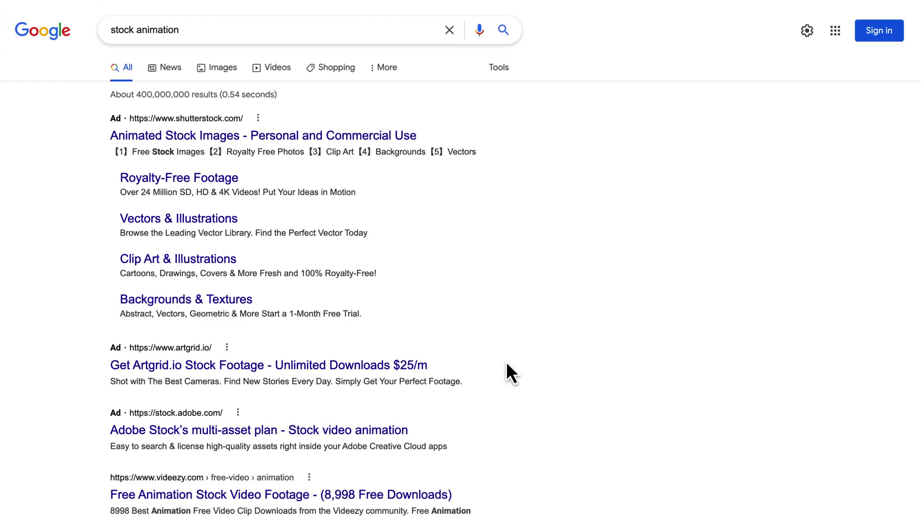
scroll(508, 367, down, 5)
scroll(507, 369, down, 4)
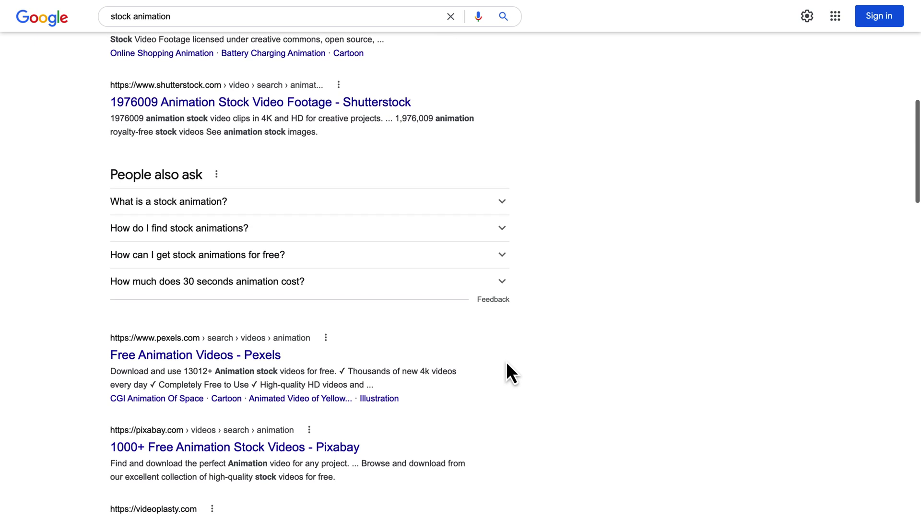
scroll(507, 369, down, 3)
scroll(507, 364, down, 3)
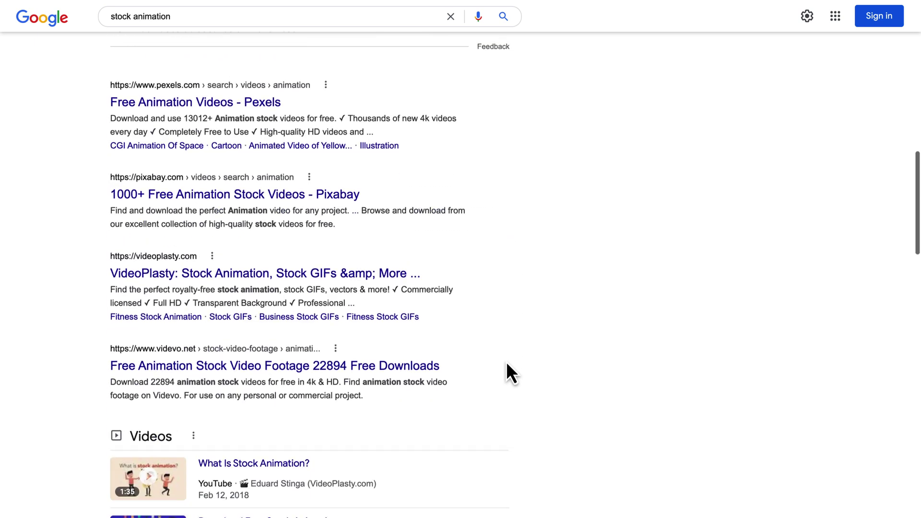
scroll(507, 363, down, 2)
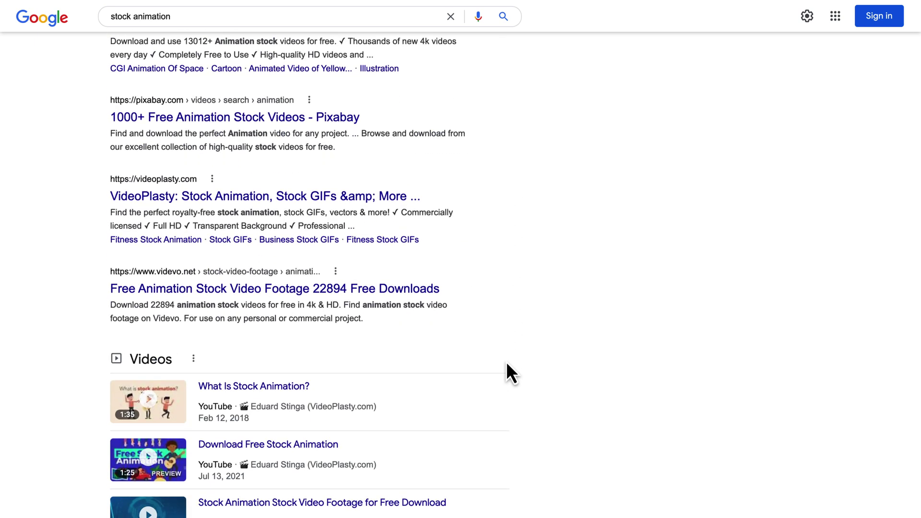
scroll(507, 369, up, 1)
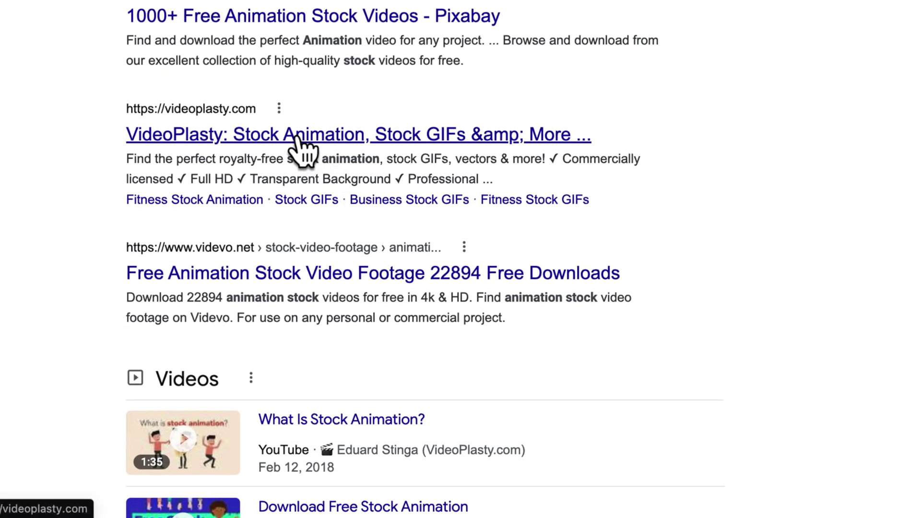
click(296, 137)
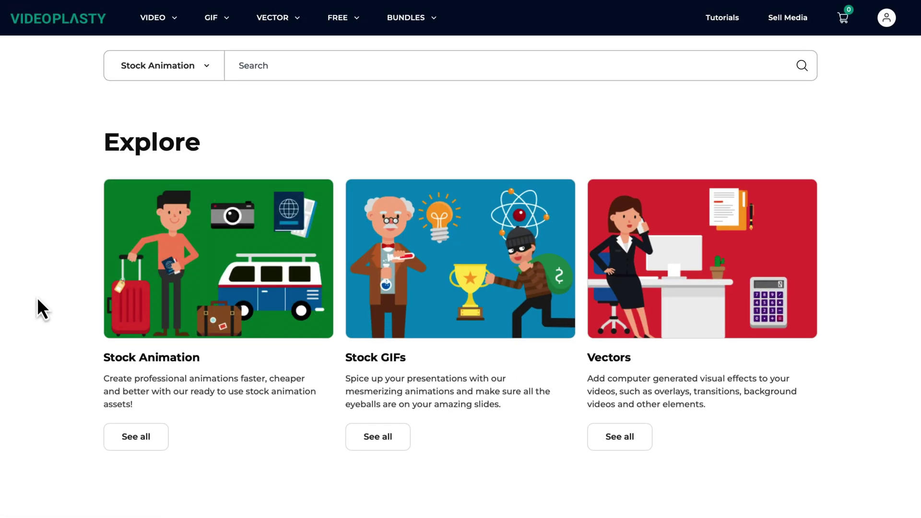
Go to the Stock Animation section and show all the free stock animations.
click(207, 234)
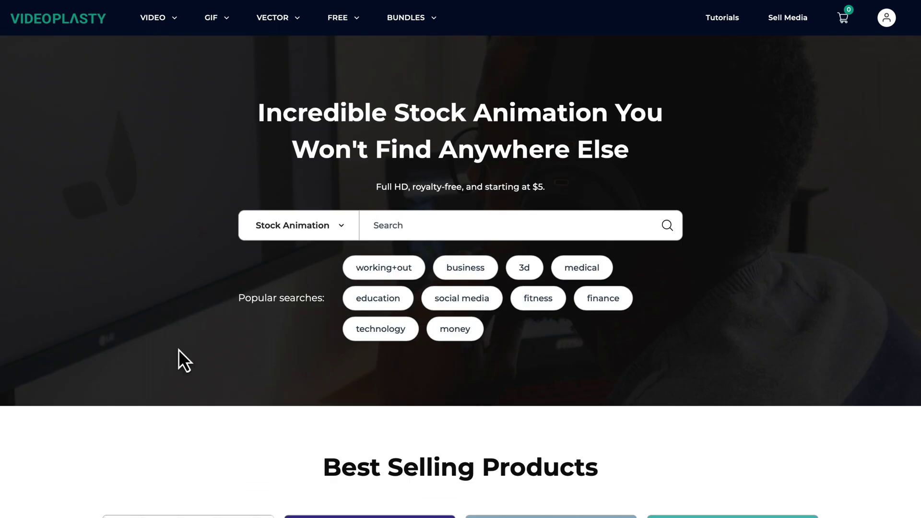
scroll(179, 349, down, 7)
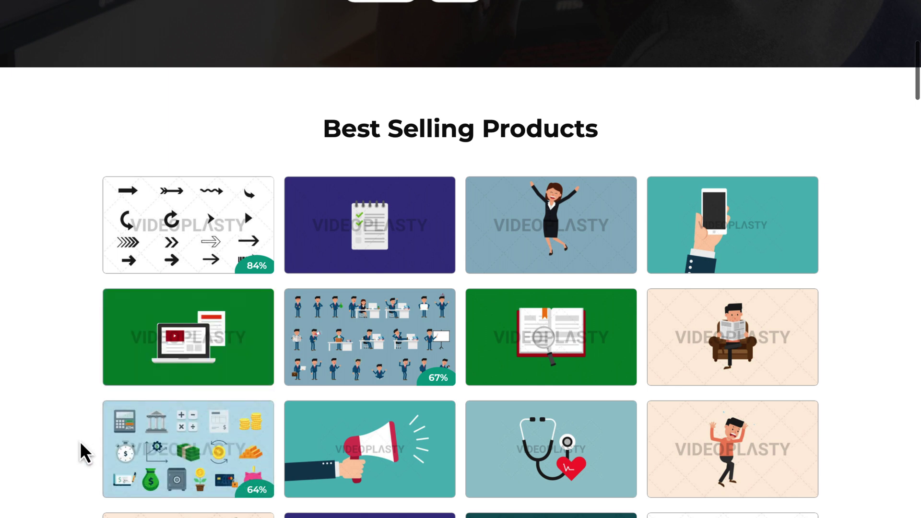
scroll(81, 444, down, 12)
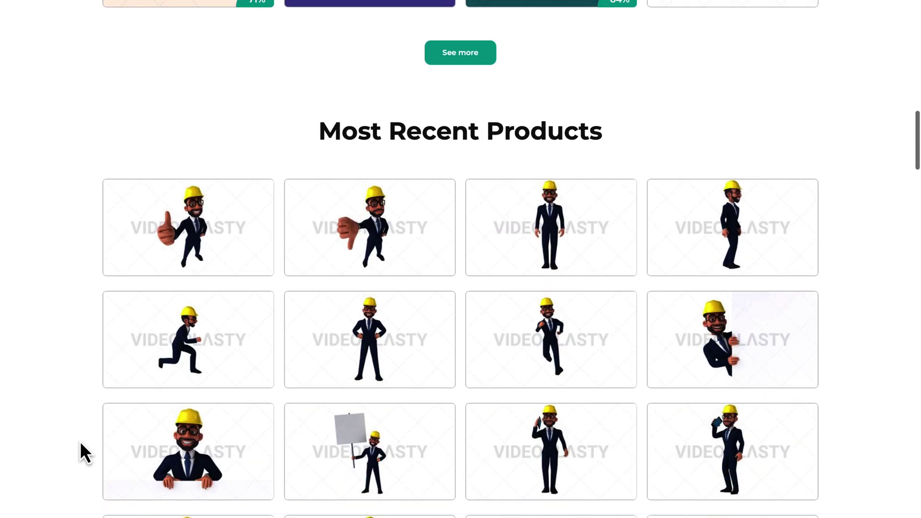
scroll(81, 444, down, 13)
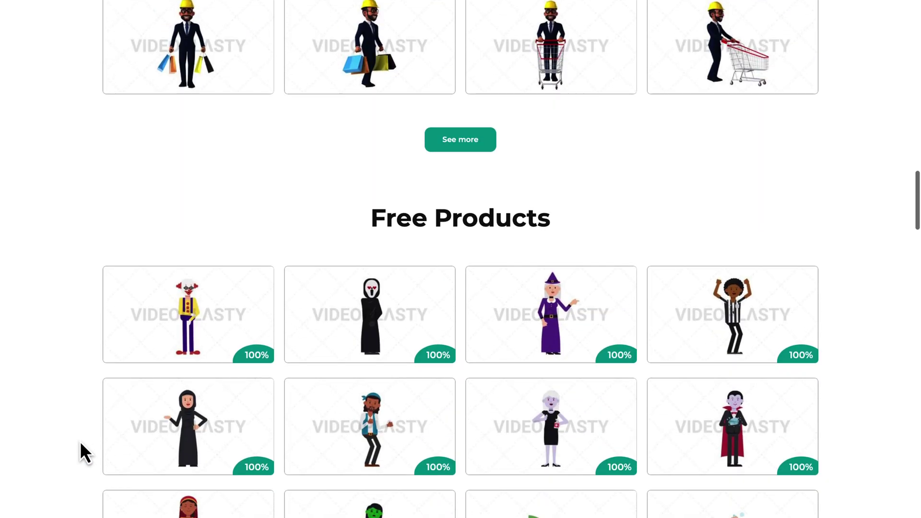
scroll(80, 443, down, 4)
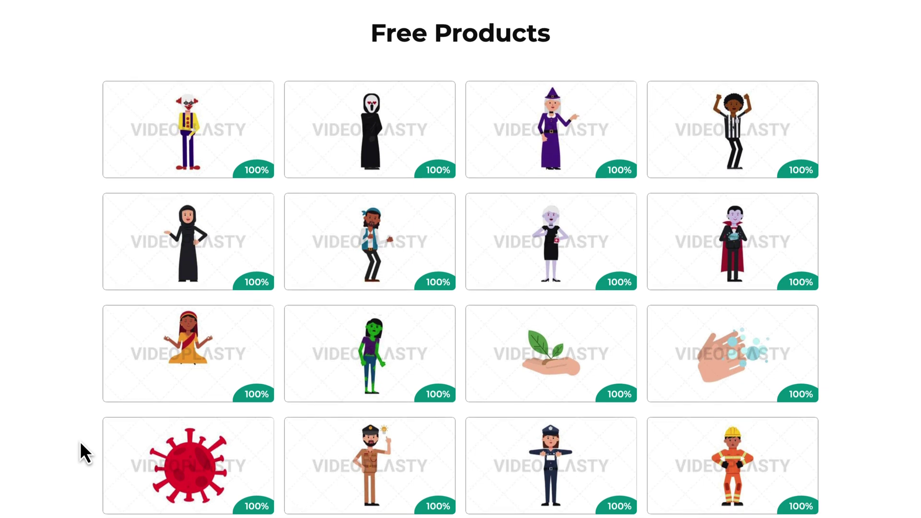
scroll(85, 452, down, 2)
click(426, 463)
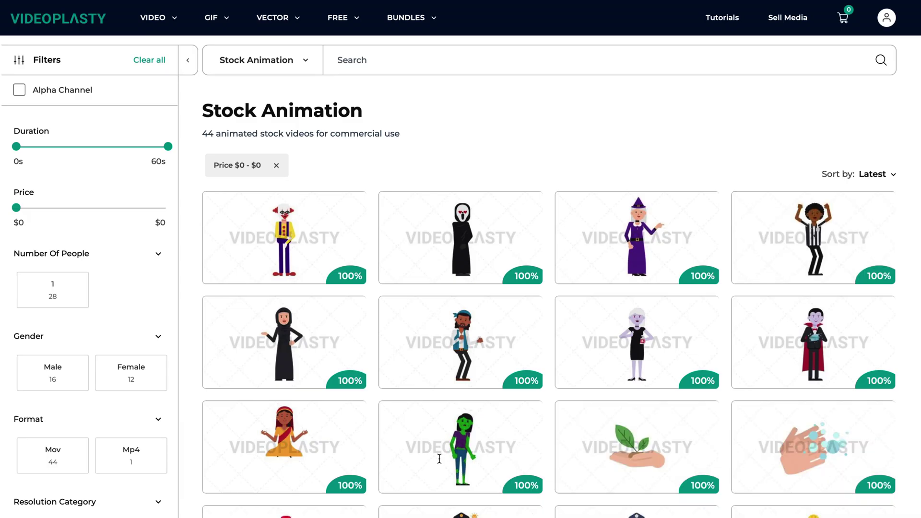
scroll(370, 394, down, 2)
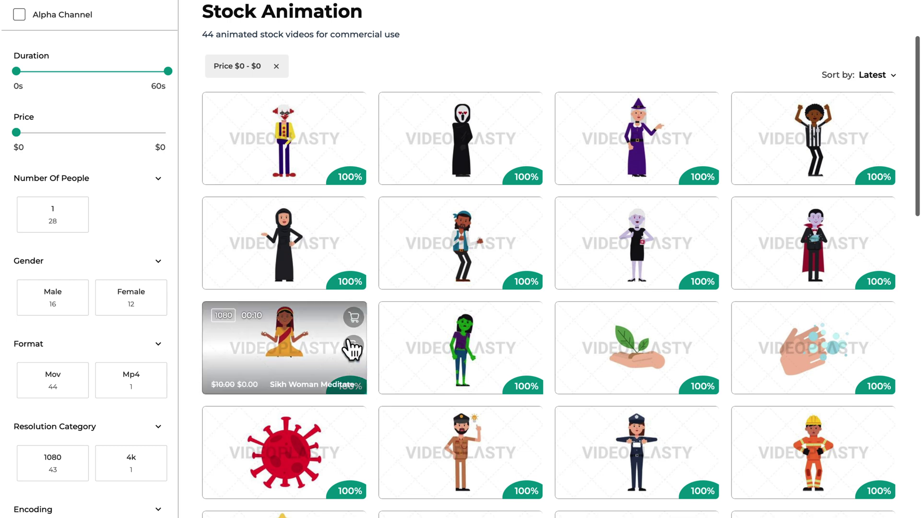
Add Sikh Woman Meditate, Romani Man Dancing and Jesus Pointing Above to the cart; open Santa Claus Dancing.
click(355, 317)
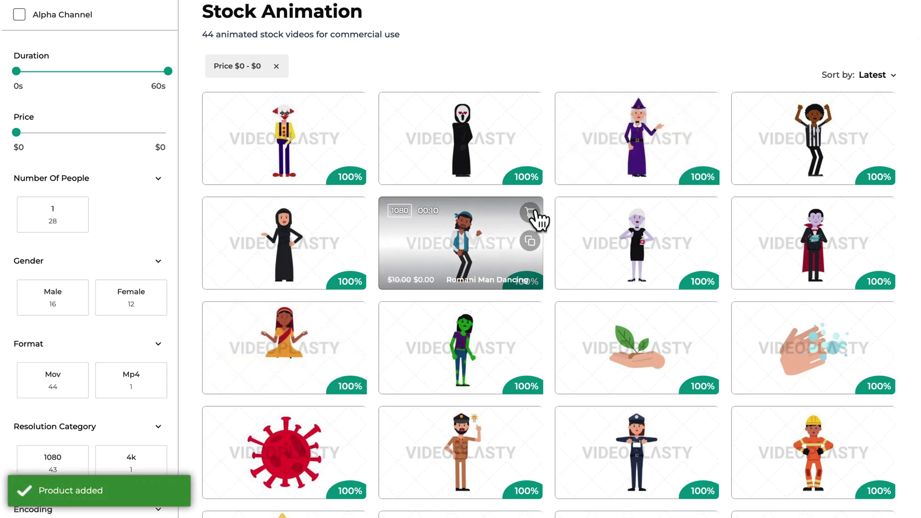
click(530, 211)
scroll(551, 250, down, 1)
scroll(560, 268, down, 4)
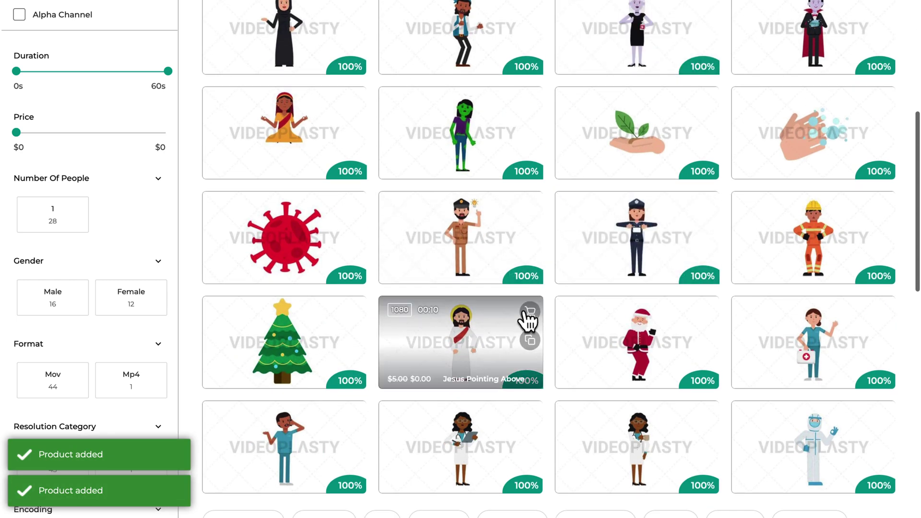
click(529, 315)
click(643, 326)
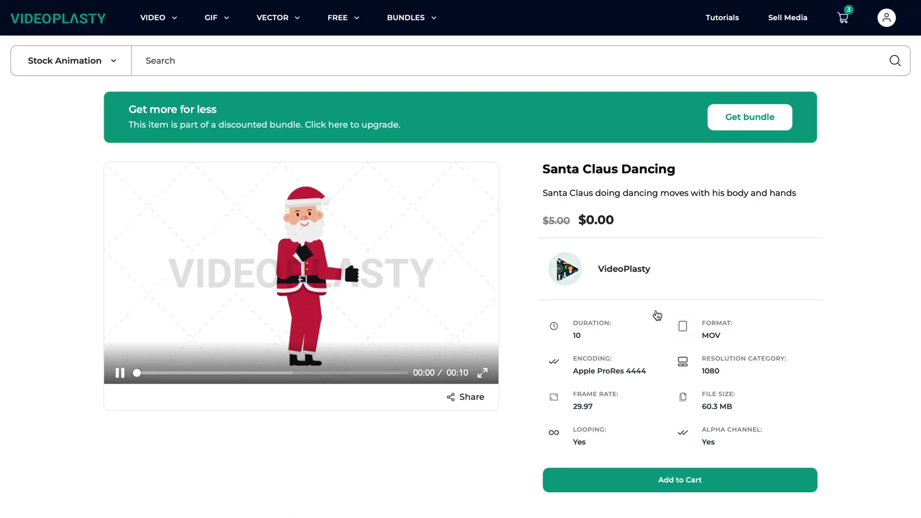
Add Santa Claus Dancing to the cart, go to checkout with four items, and start billing details.
scroll(658, 315, down, 1)
click(645, 473)
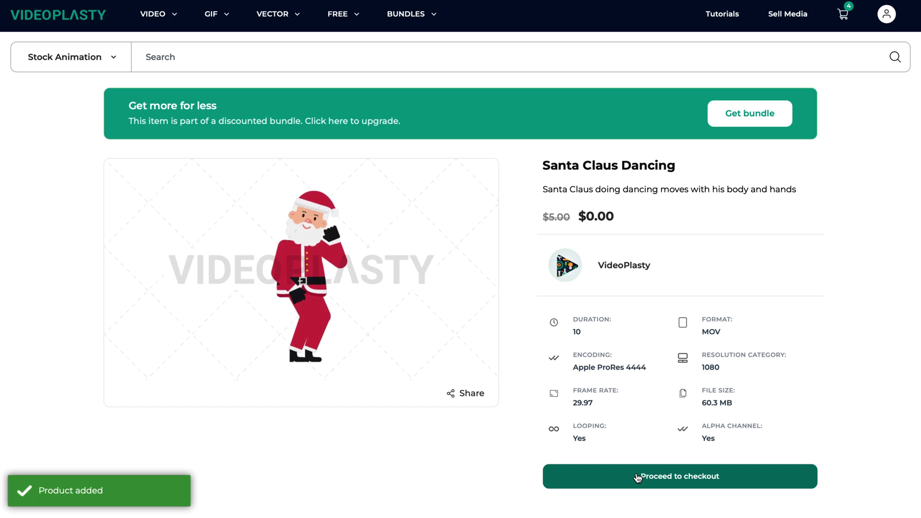
click(637, 477)
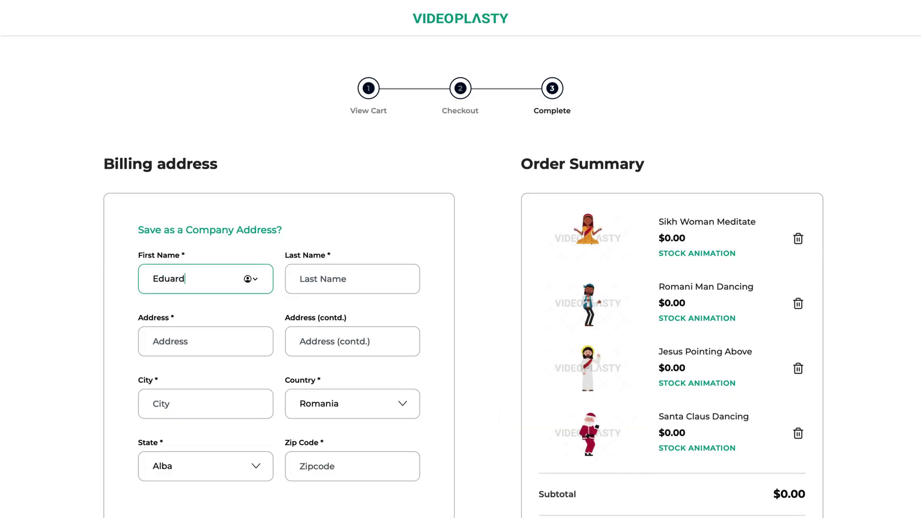
text(in)
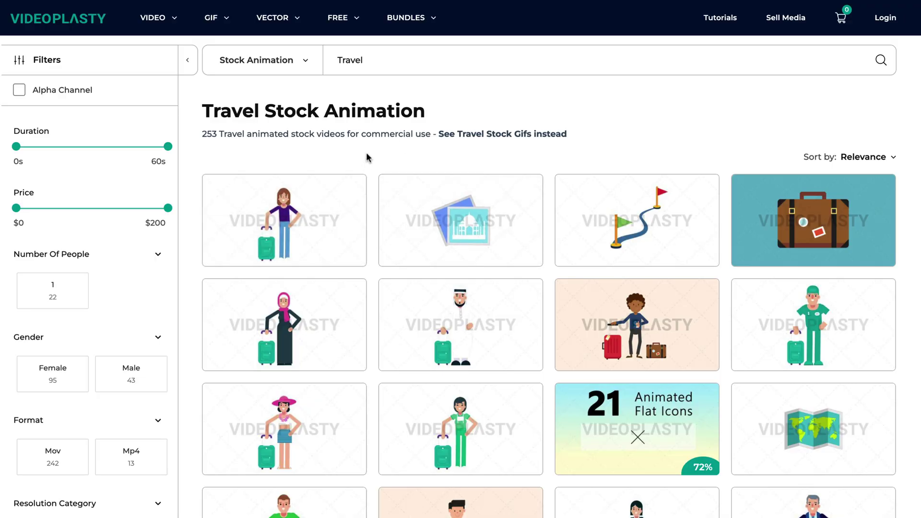
Open Normie Man Traveling, then its Character Pack: 78 Actions page, and skim the preview video.
scroll(368, 158, down, 5)
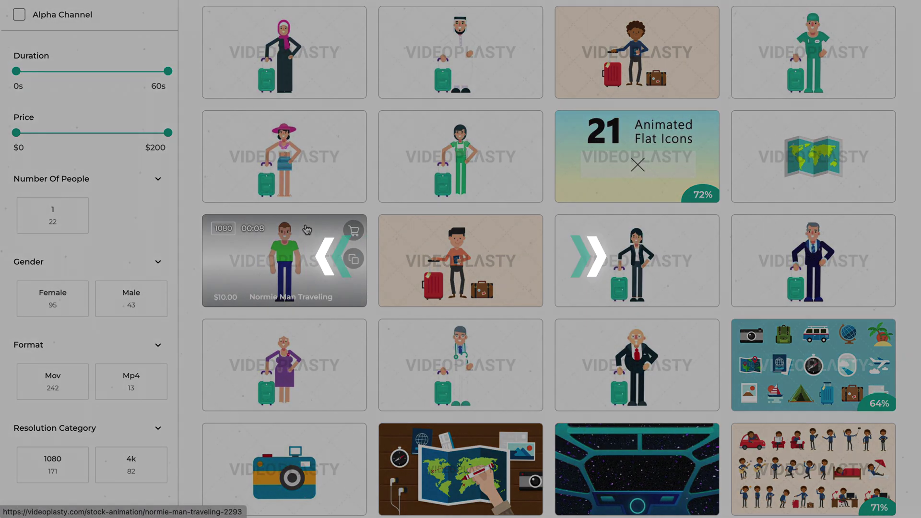
click(307, 224)
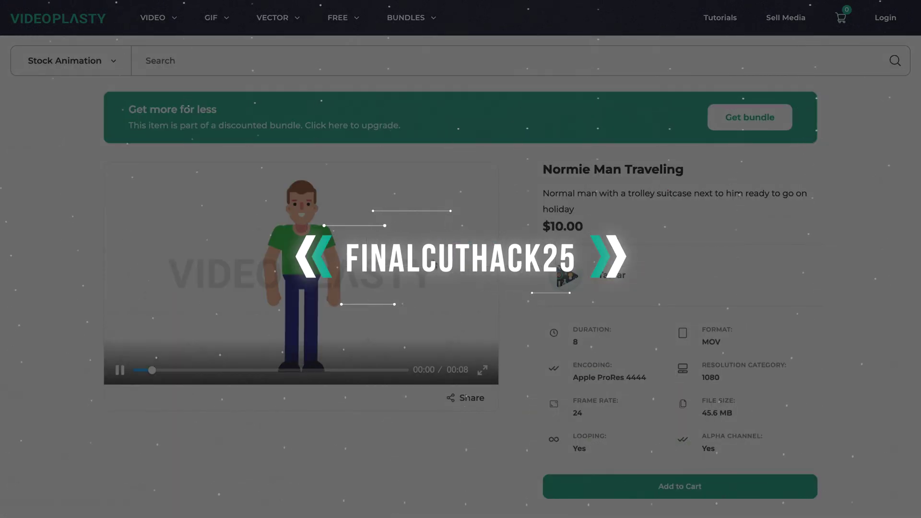
scroll(307, 227, down, 7)
scroll(461, 259, down, 8)
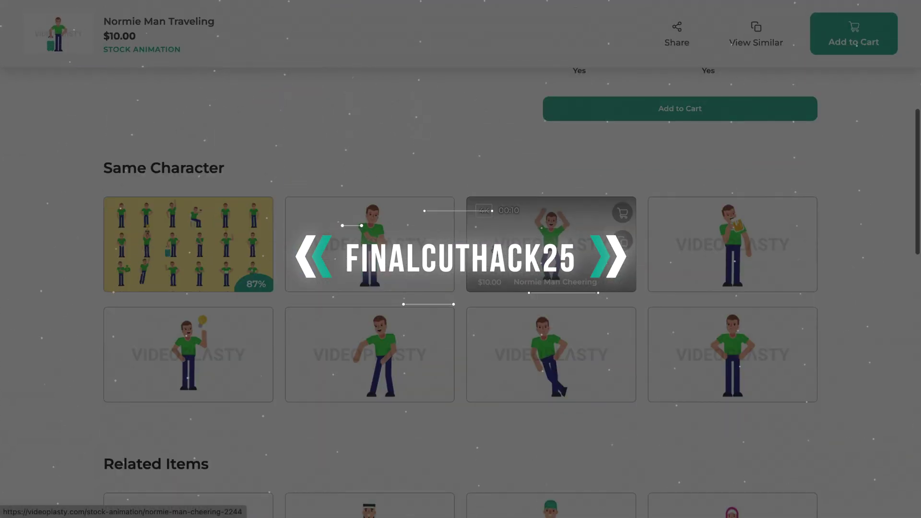
scroll(184, 292, up, 8)
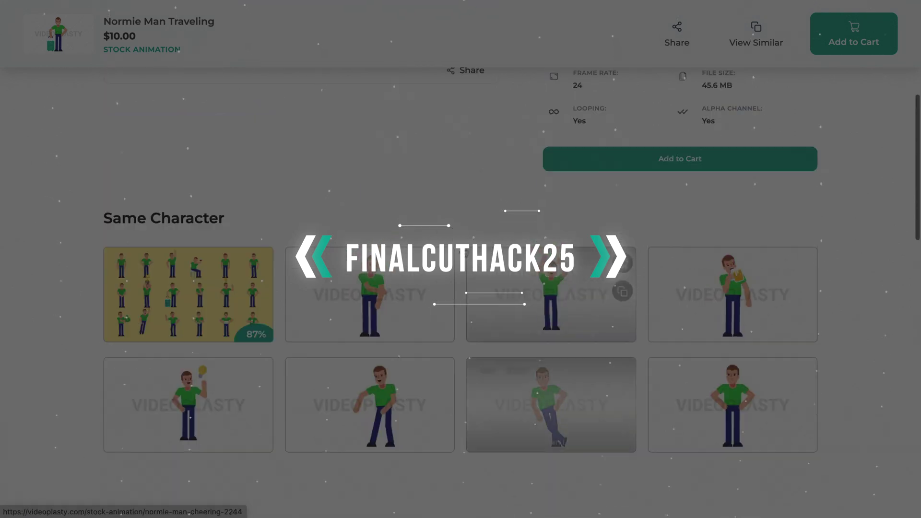
click(184, 292)
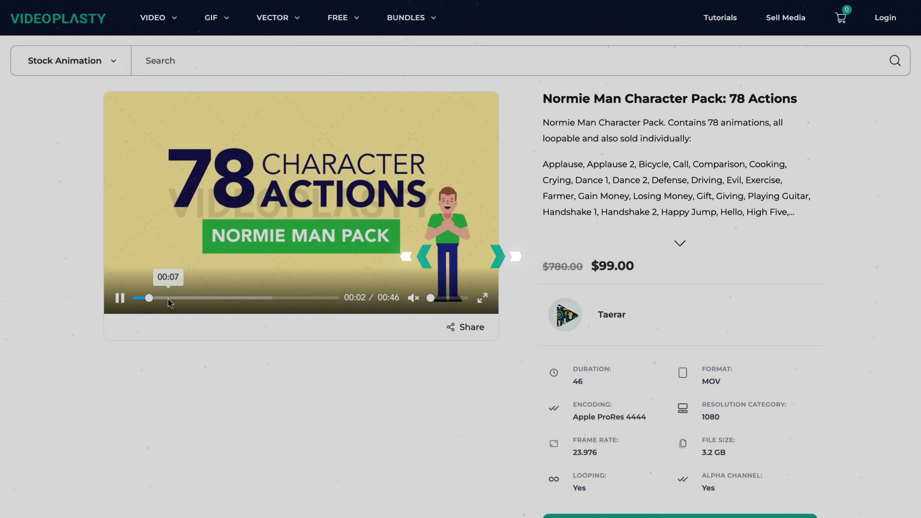
drag(165, 298, 212, 300)
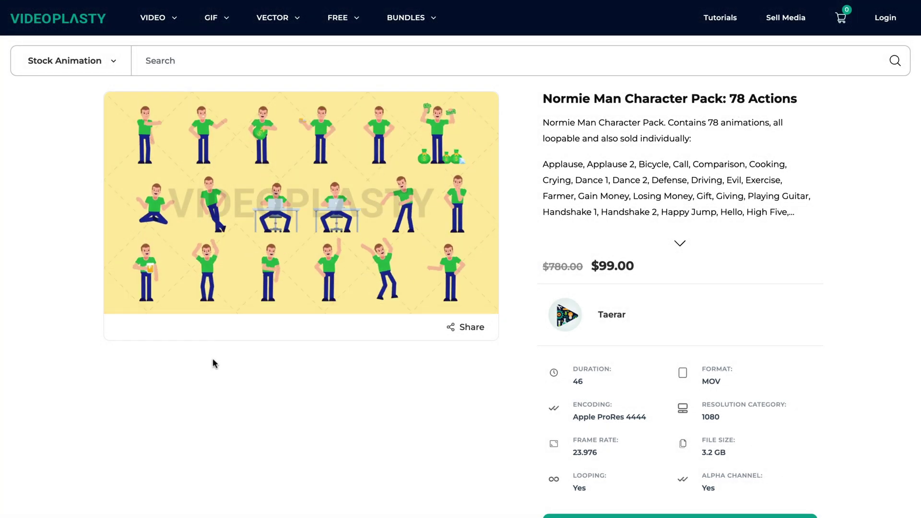
click(249, 301)
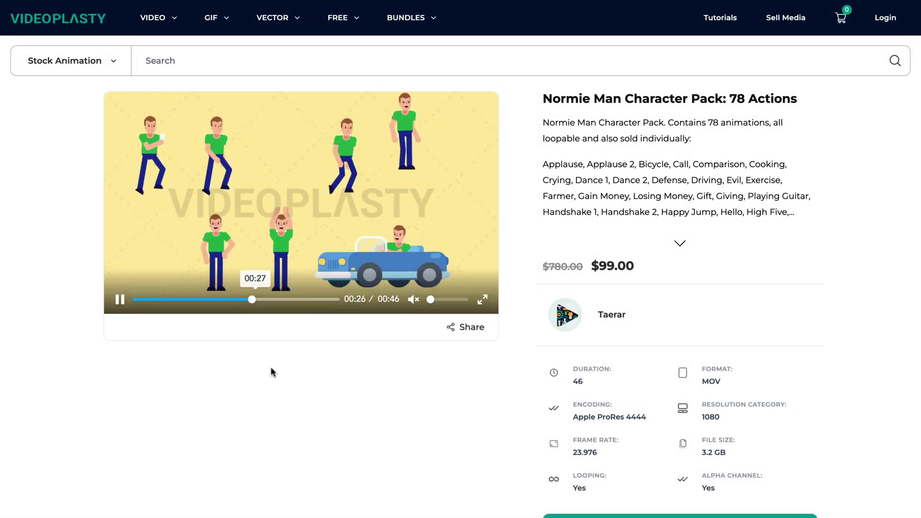
From VIDEO > Bundles discounted packs, open the Black Corporate Man Pack - 52 Actions page and preview it.
mouse_move(148, 29)
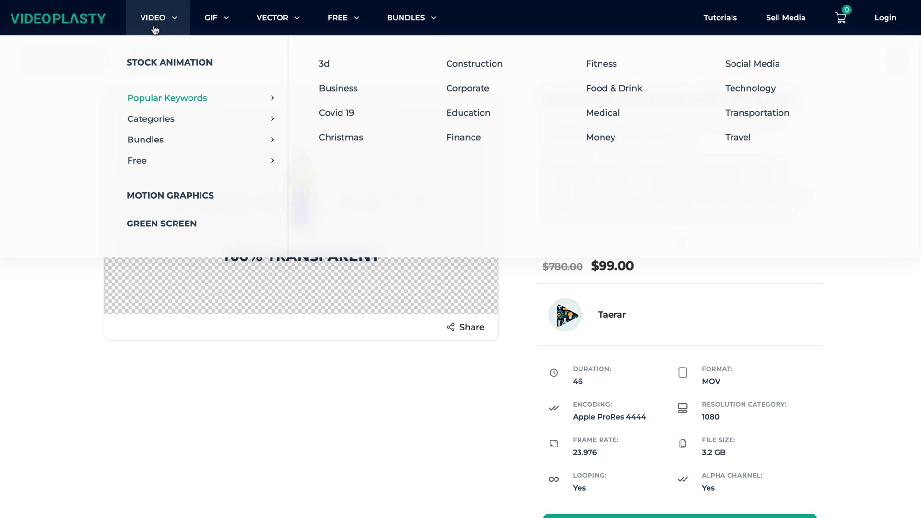
mouse_move(189, 140)
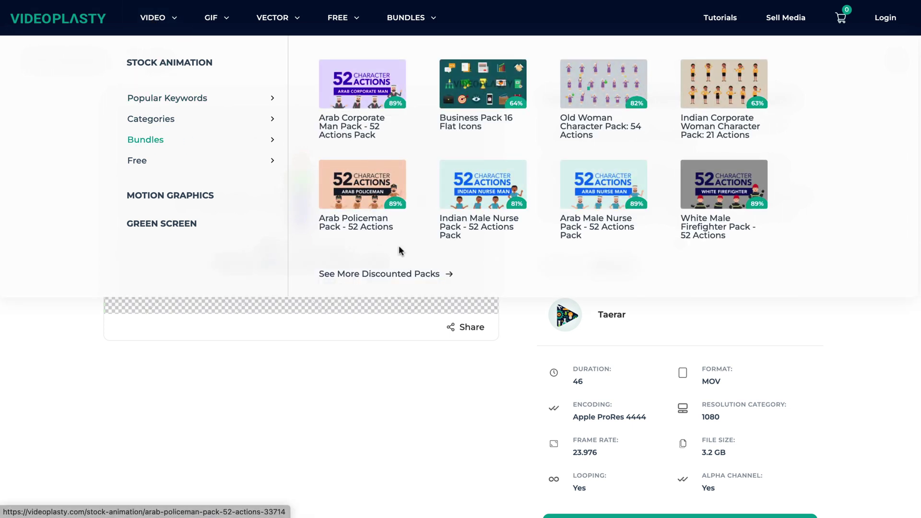
click(396, 274)
scroll(369, 278, down, 3)
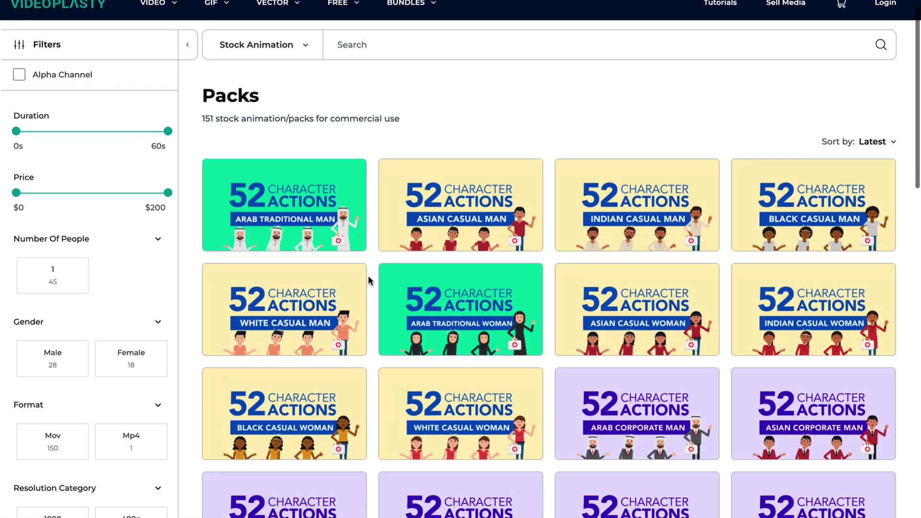
scroll(369, 280, down, 3)
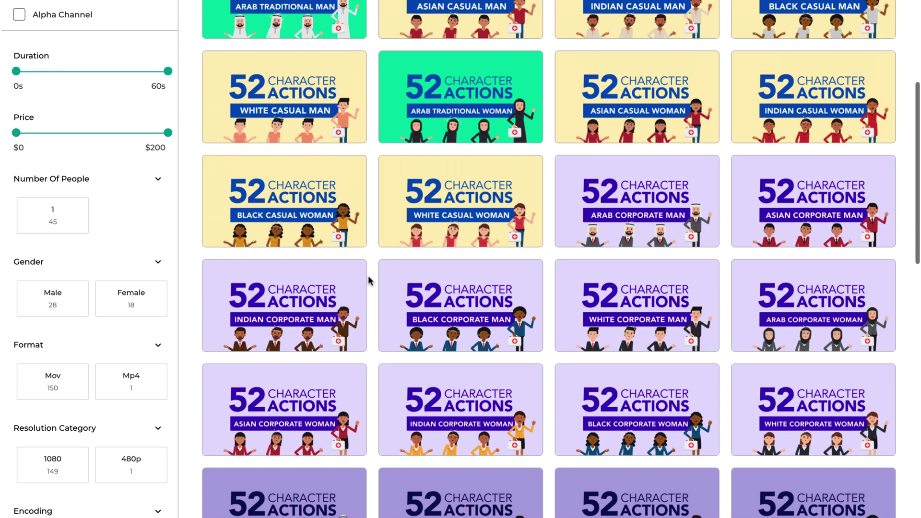
click(438, 286)
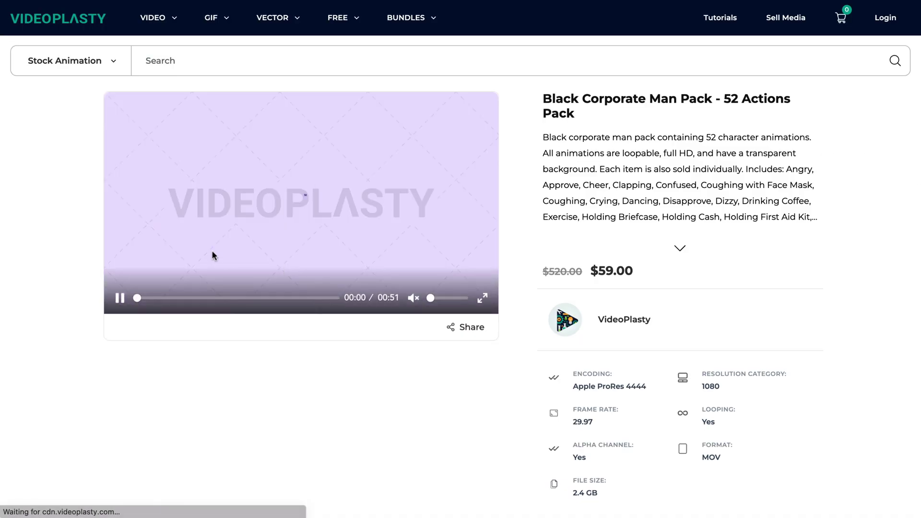
click(158, 298)
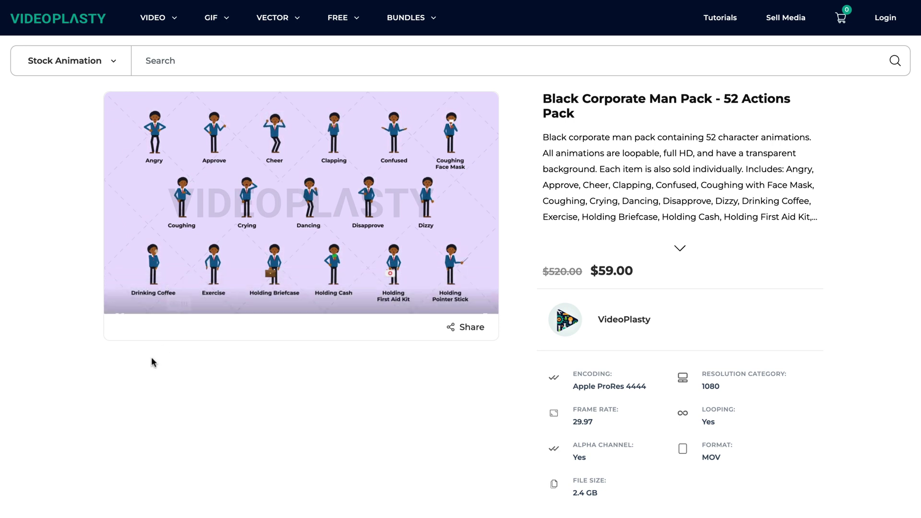
scroll(150, 362, down, 6)
scroll(90, 366, down, 4)
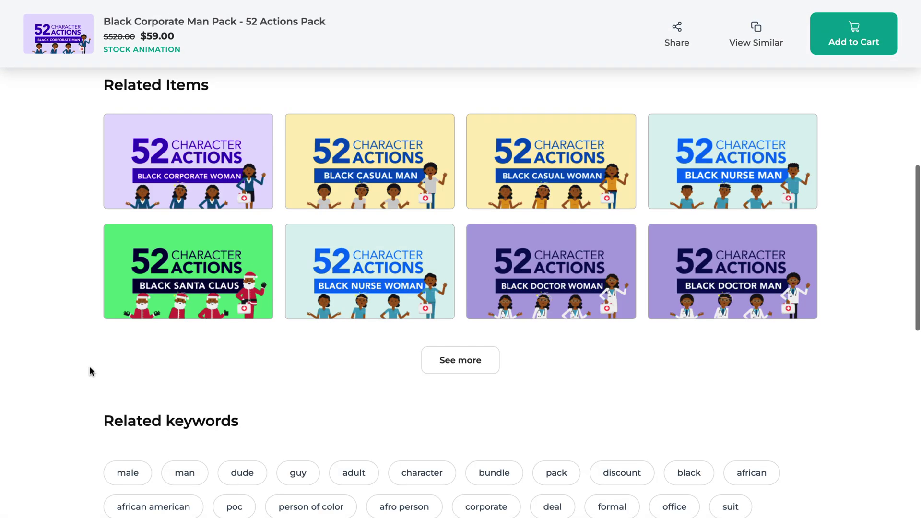